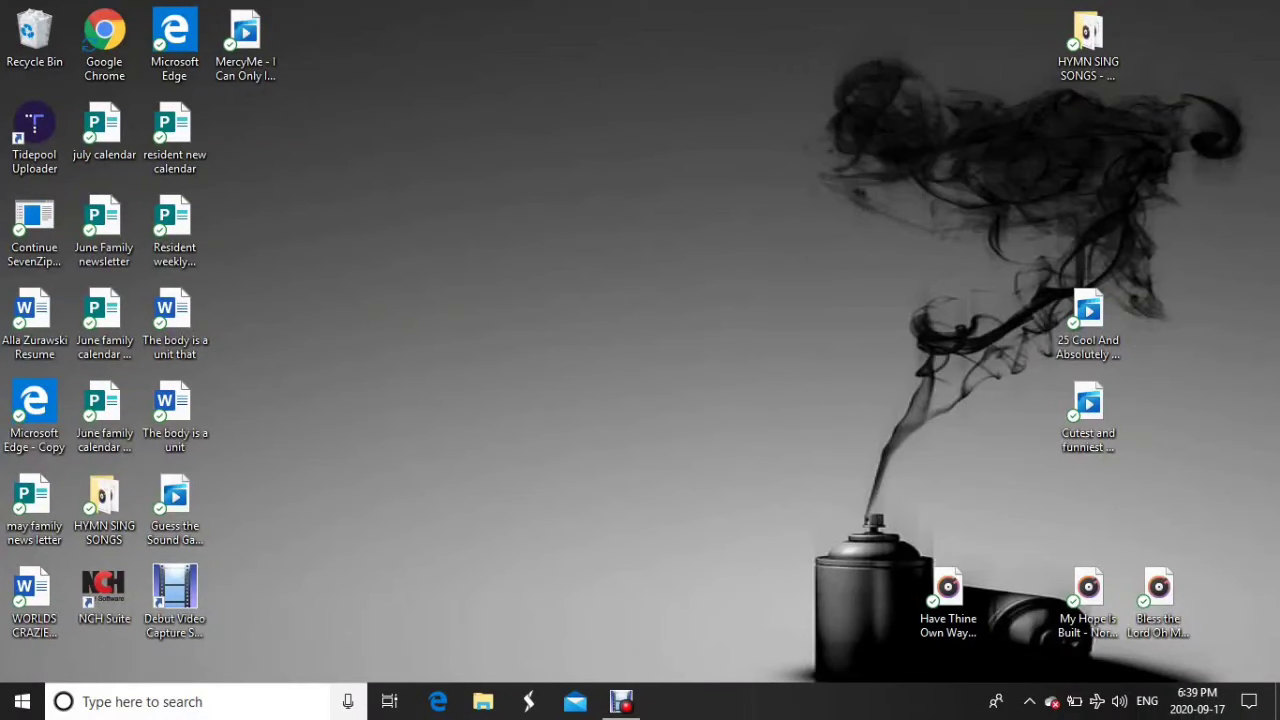
Step: Search the Start menu for "control panel" and launch Control Panel
key("super+s")
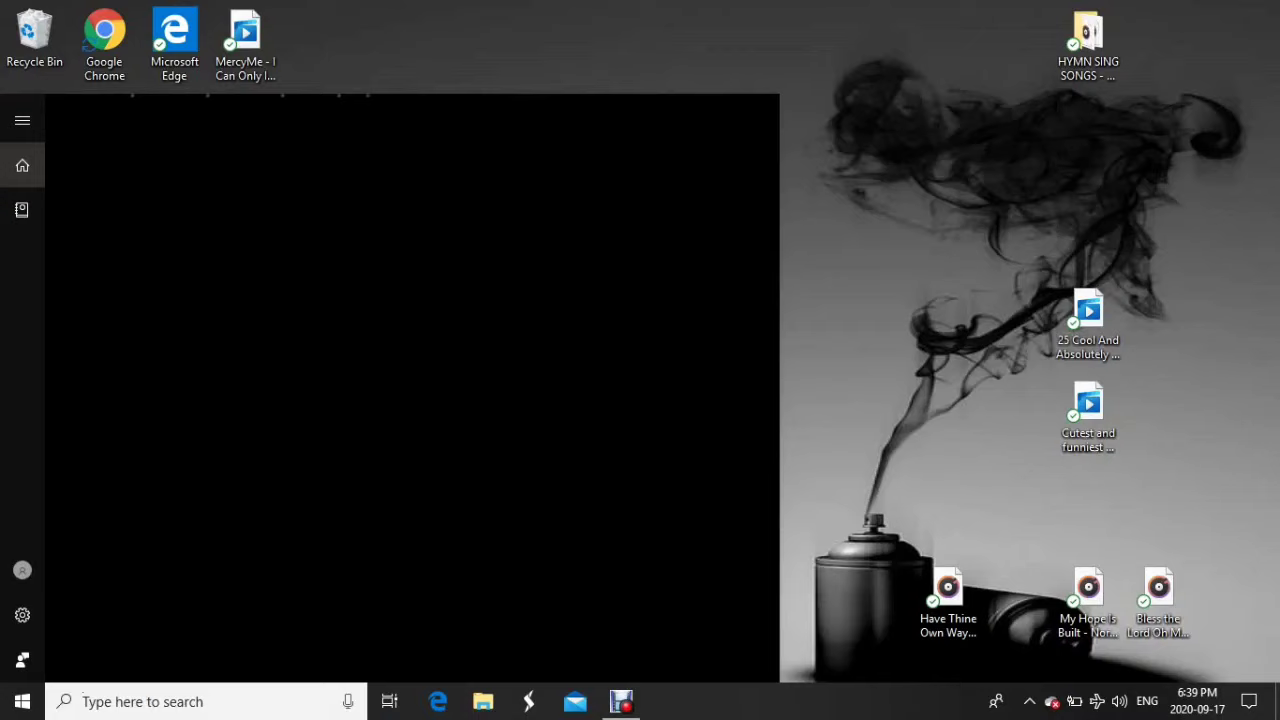
type("contro")
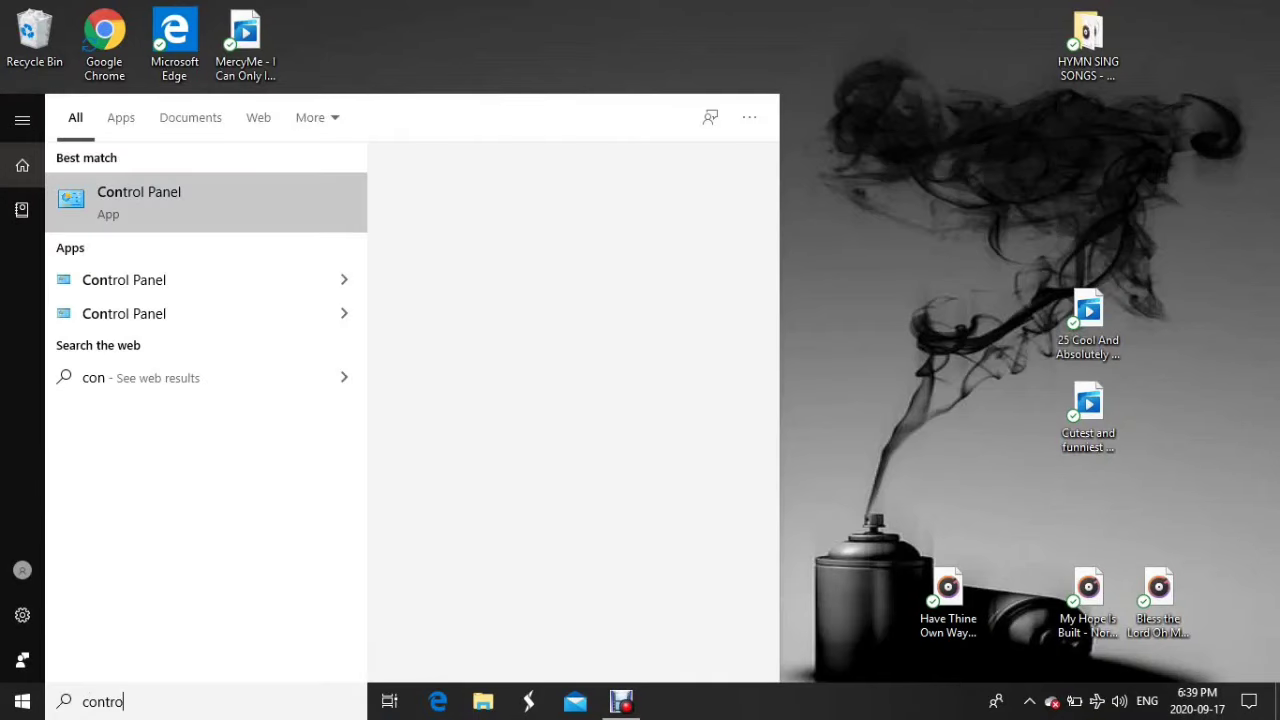
type("l panel")
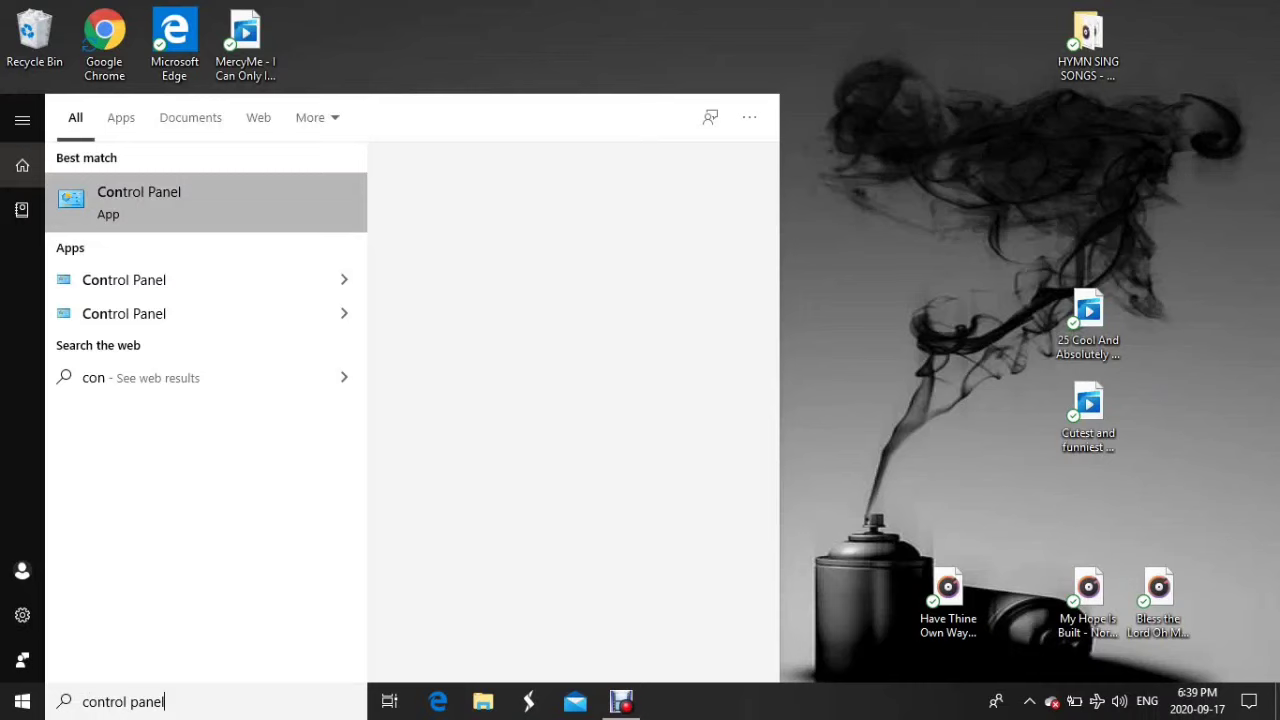
key("Return")
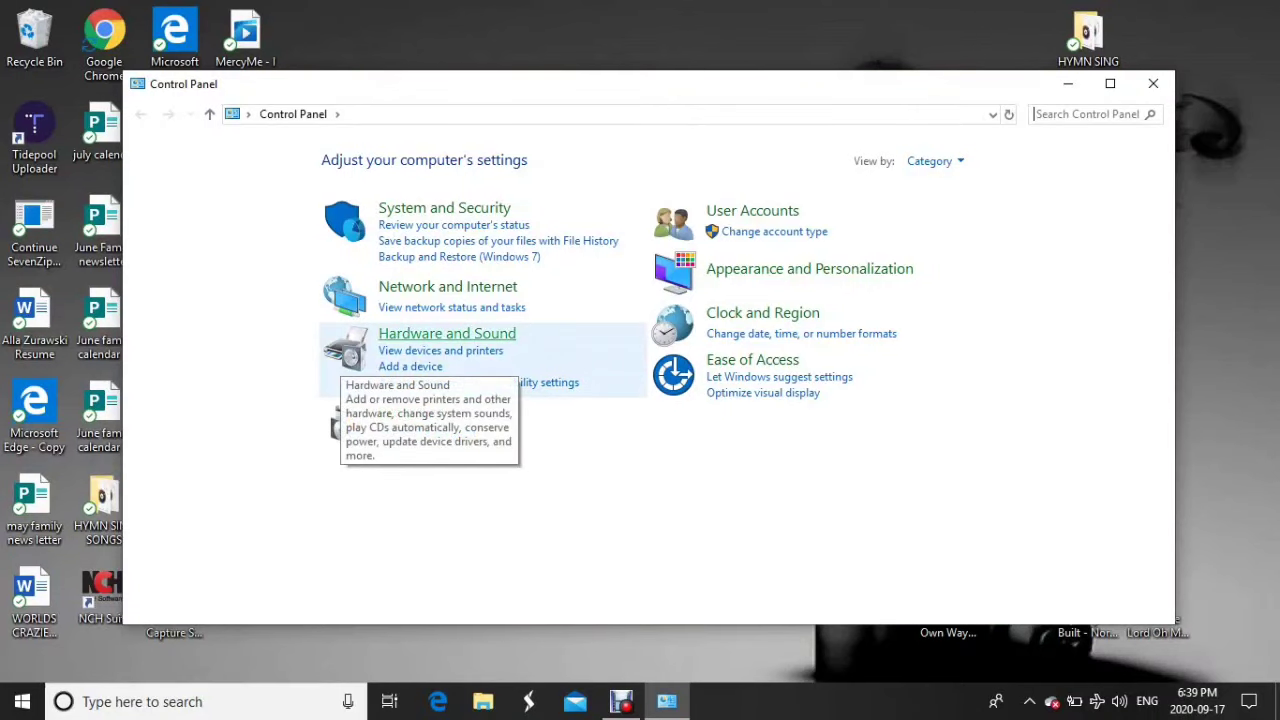
Step: Go through Hardware and Sound to the Devices and Printers page
left_click(440, 345)
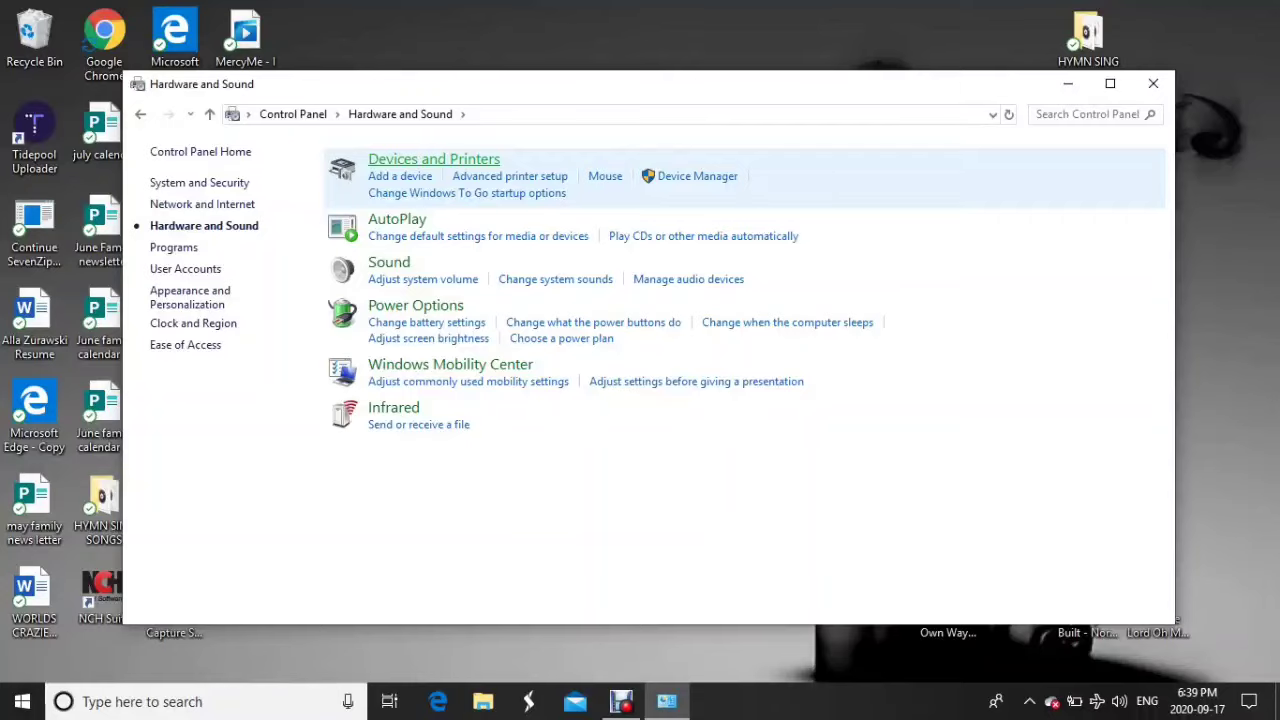
left_click(434, 159)
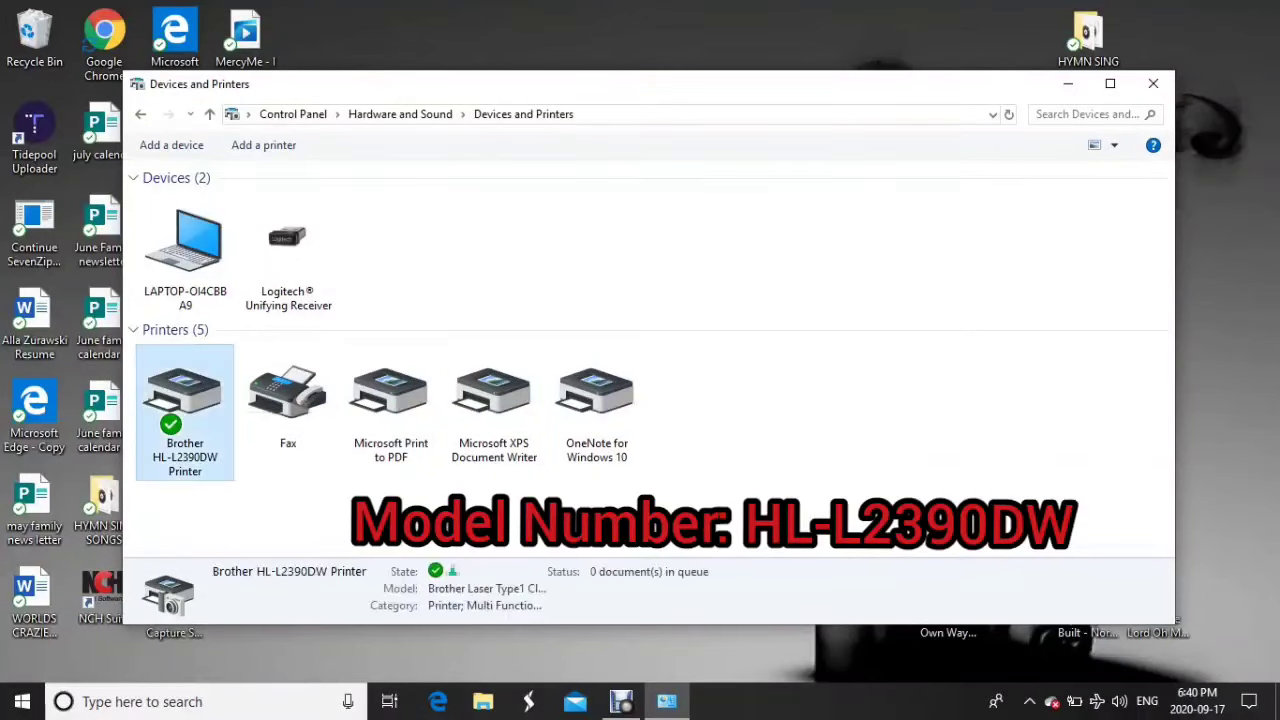
Step: Start a new scan on the Brother HL-L2390DW printer
left_click(184, 400)
right_click(213, 396)
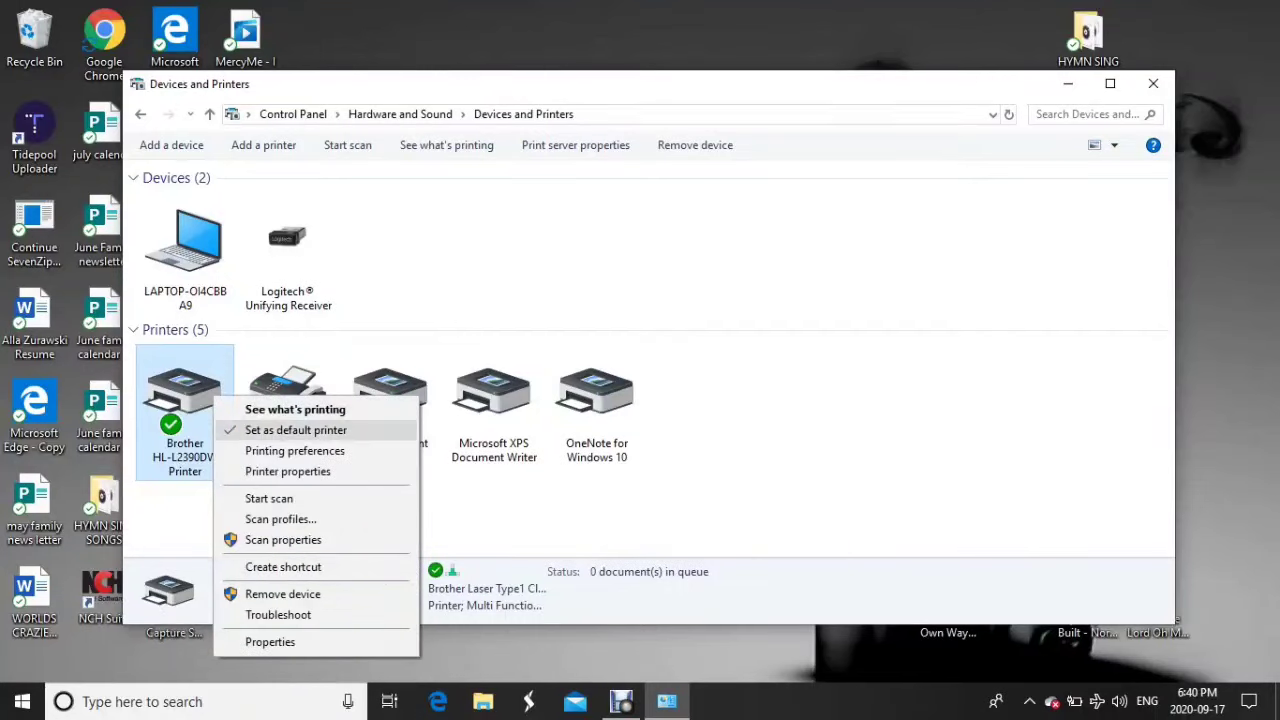
left_click(295, 430)
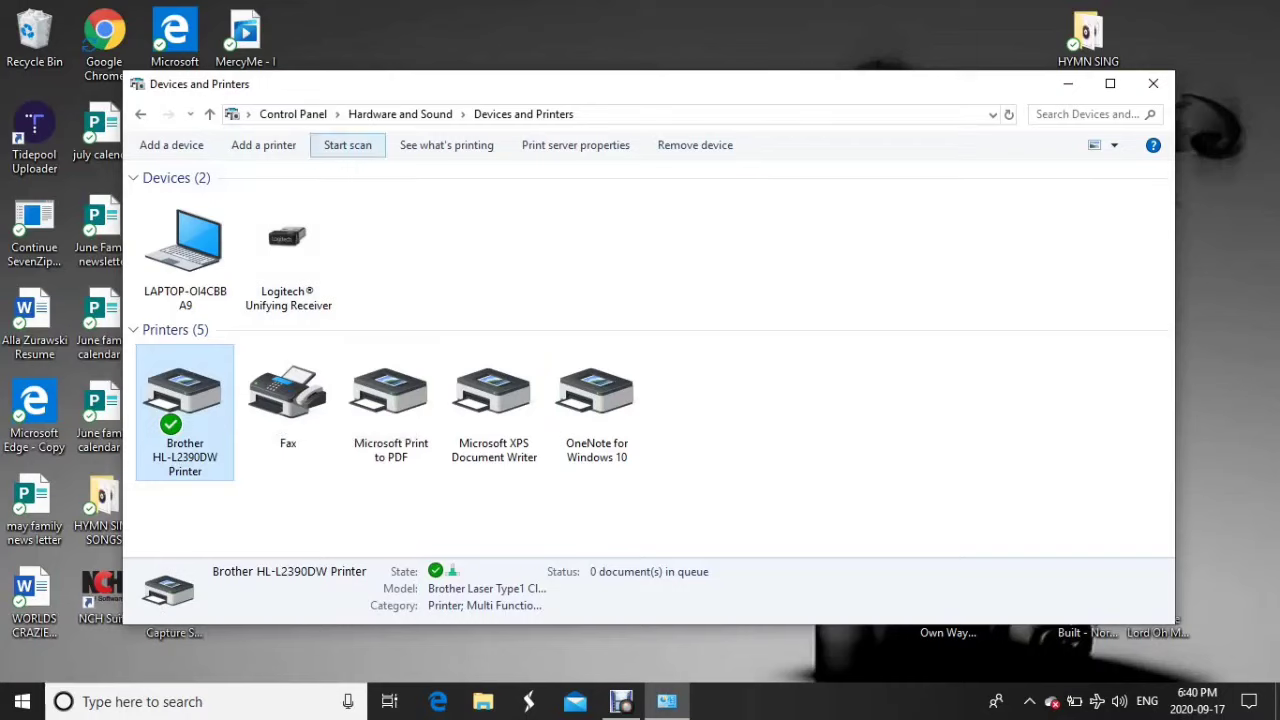
left_click(347, 145)
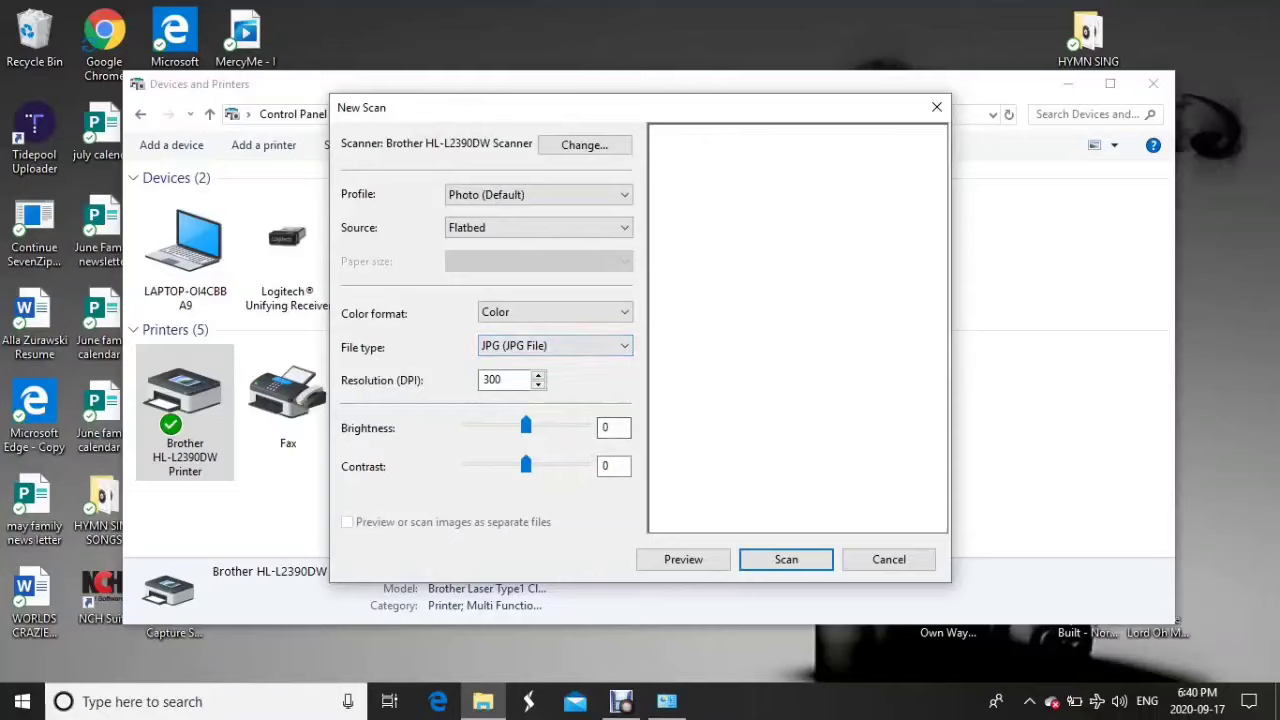
Step: Preview the flatbed to show the Crossword Deluxe lottery ticket on the glass
left_click(683, 559)
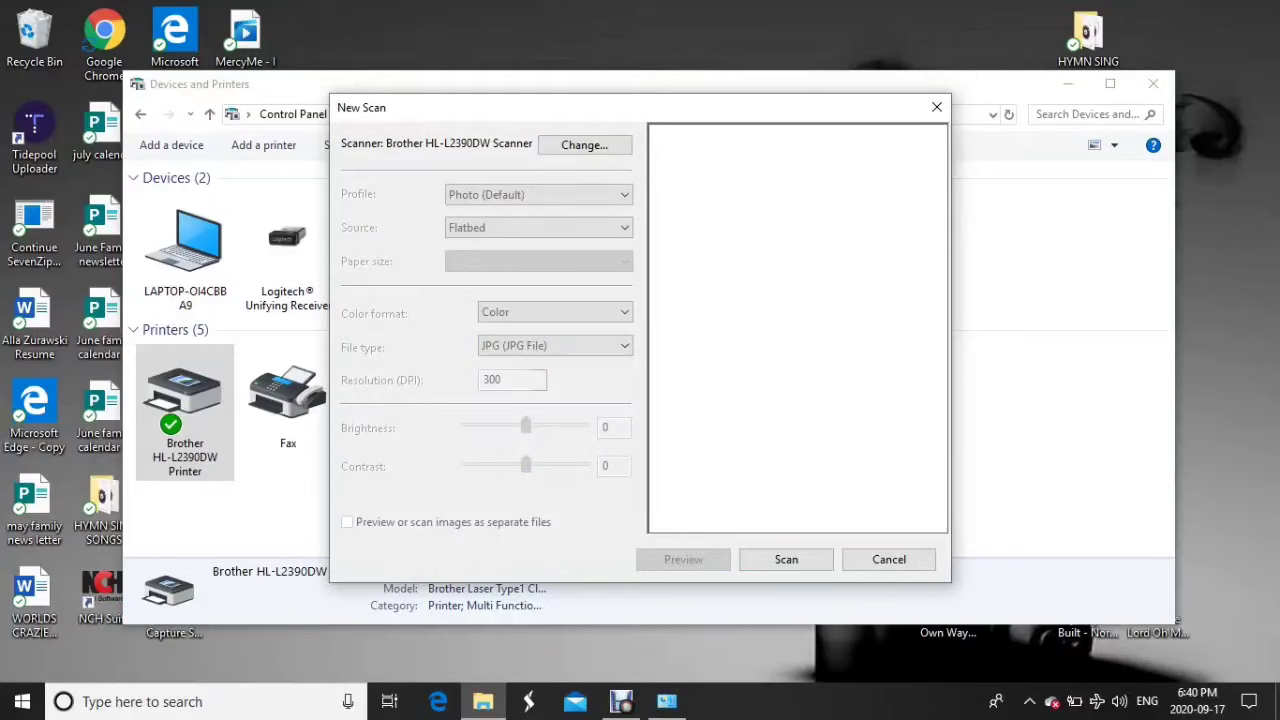
key("Return")
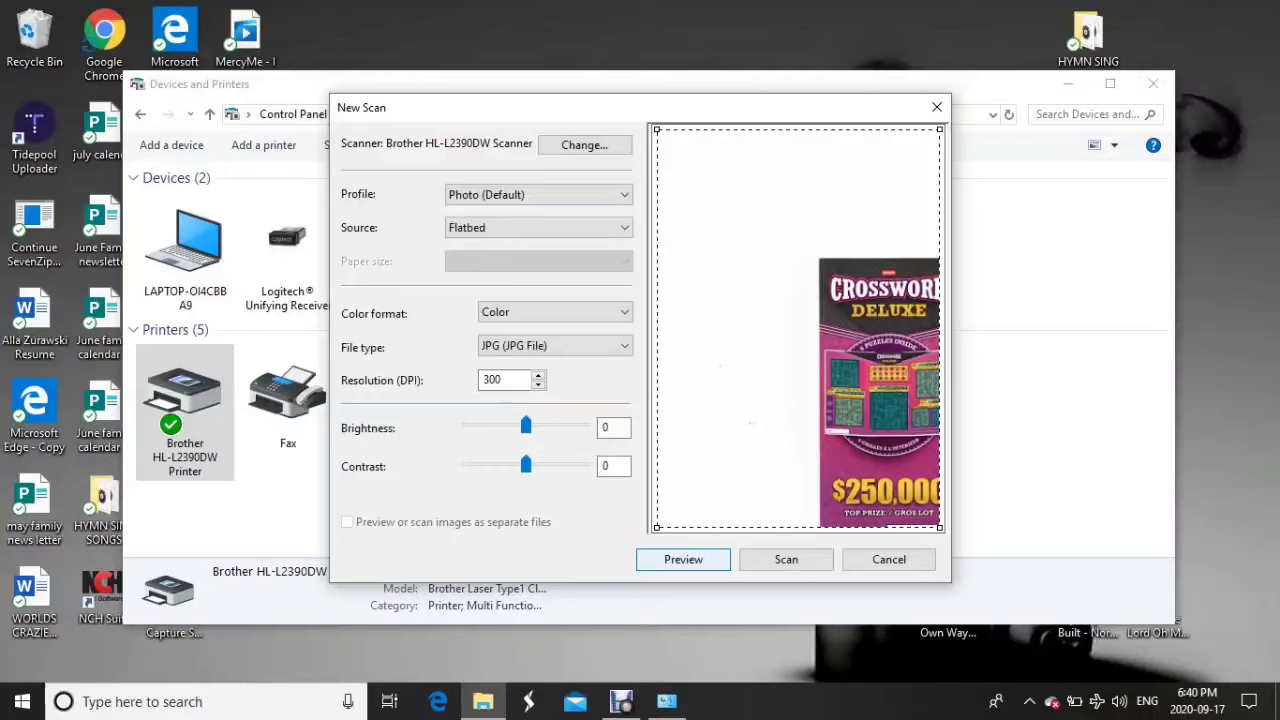
Step: Run the full scan of the lottery ticket
key("Tab")
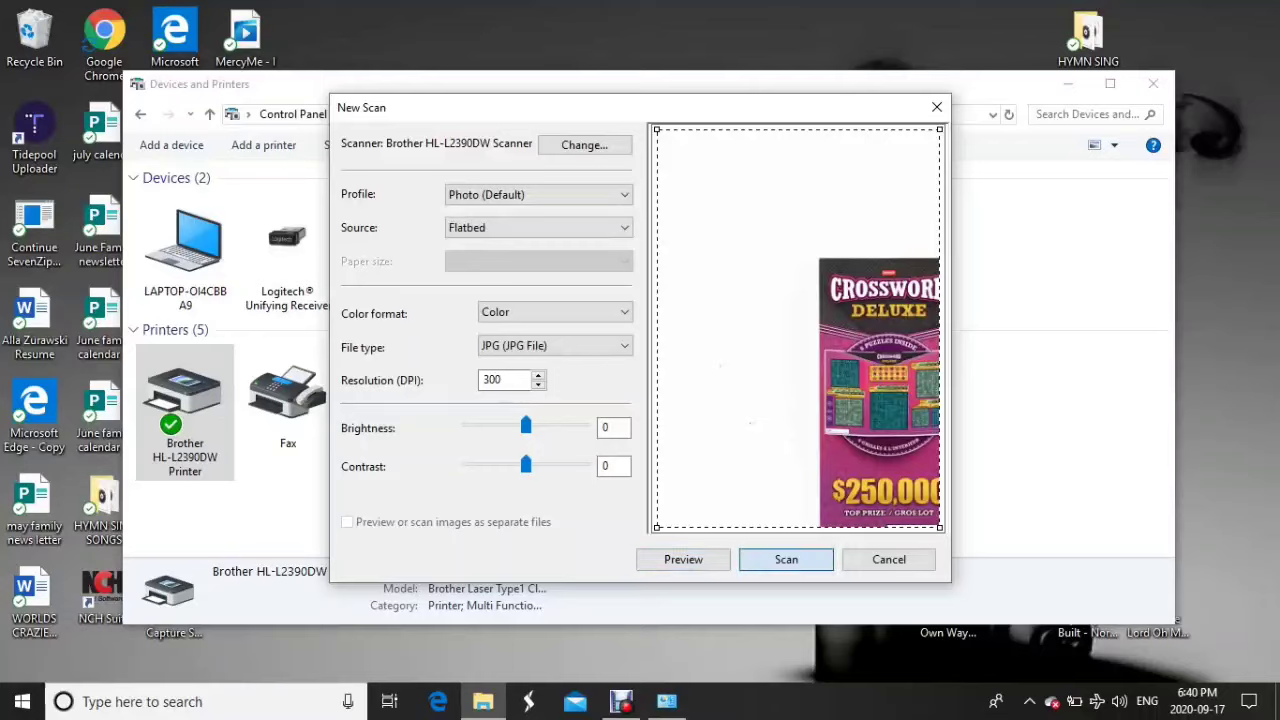
key("Return")
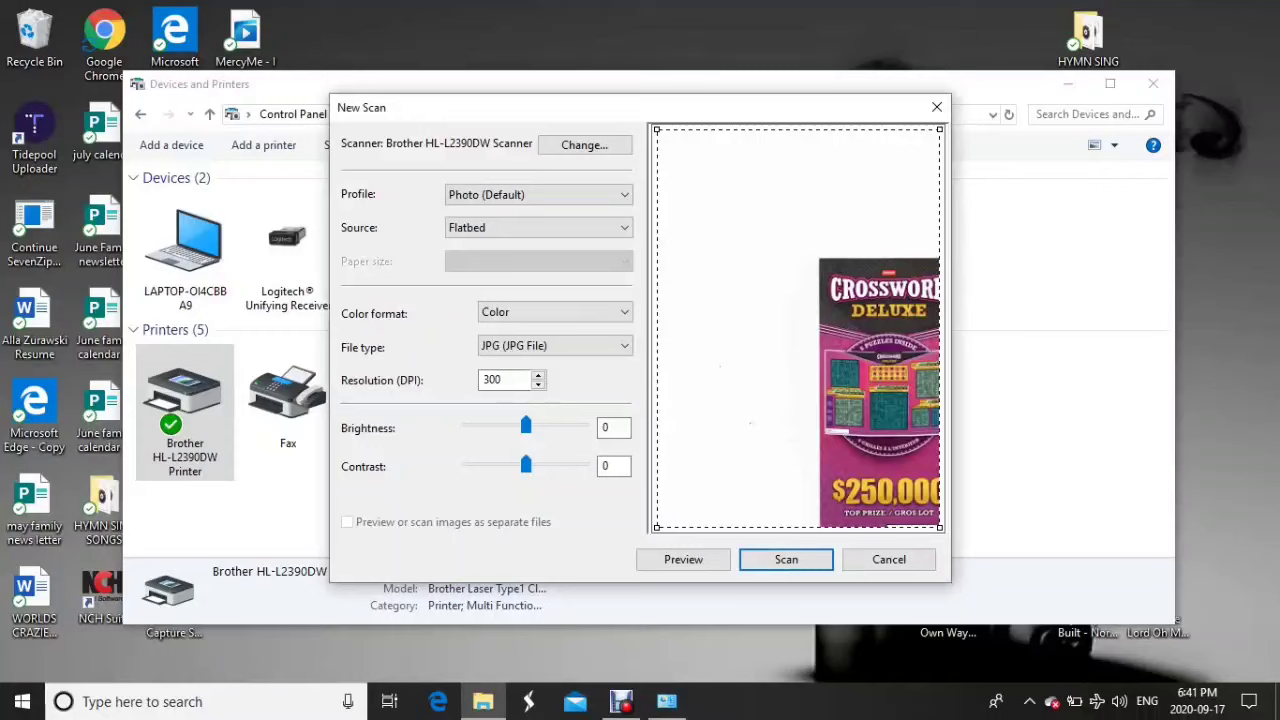
Step: Import the scan under the name 'lottery ticket'
key("Return")
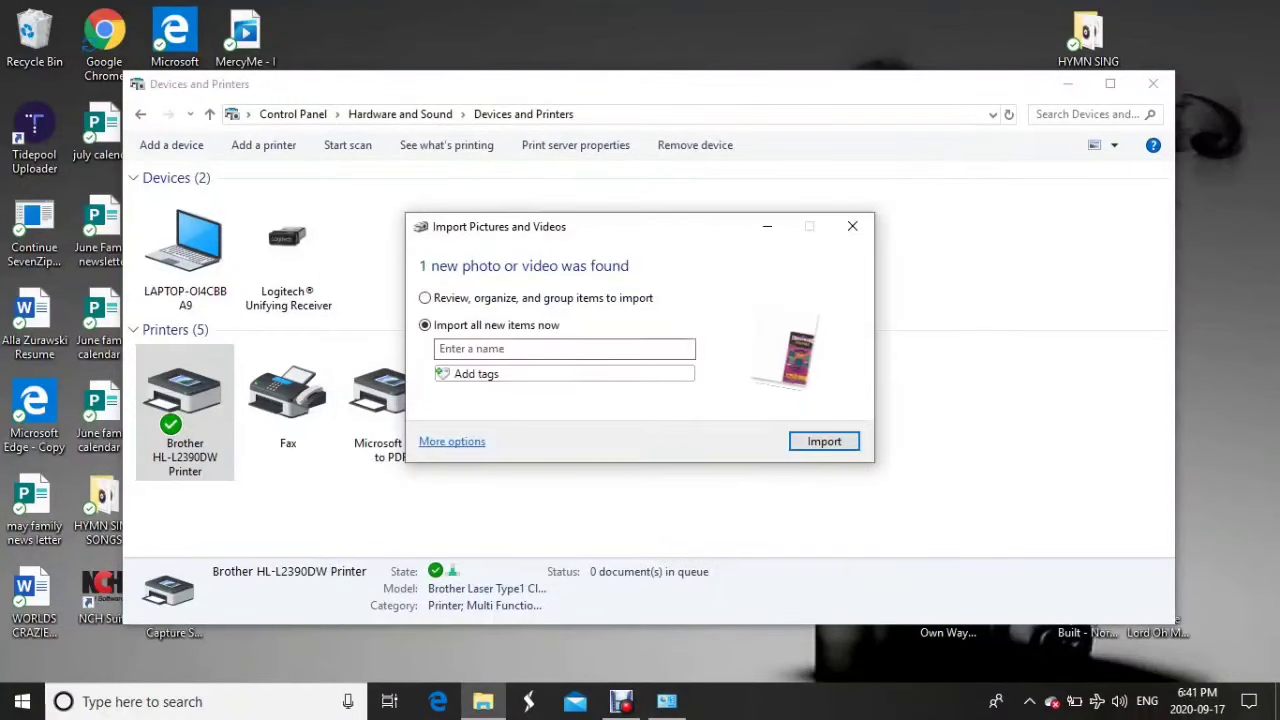
type("lotte")
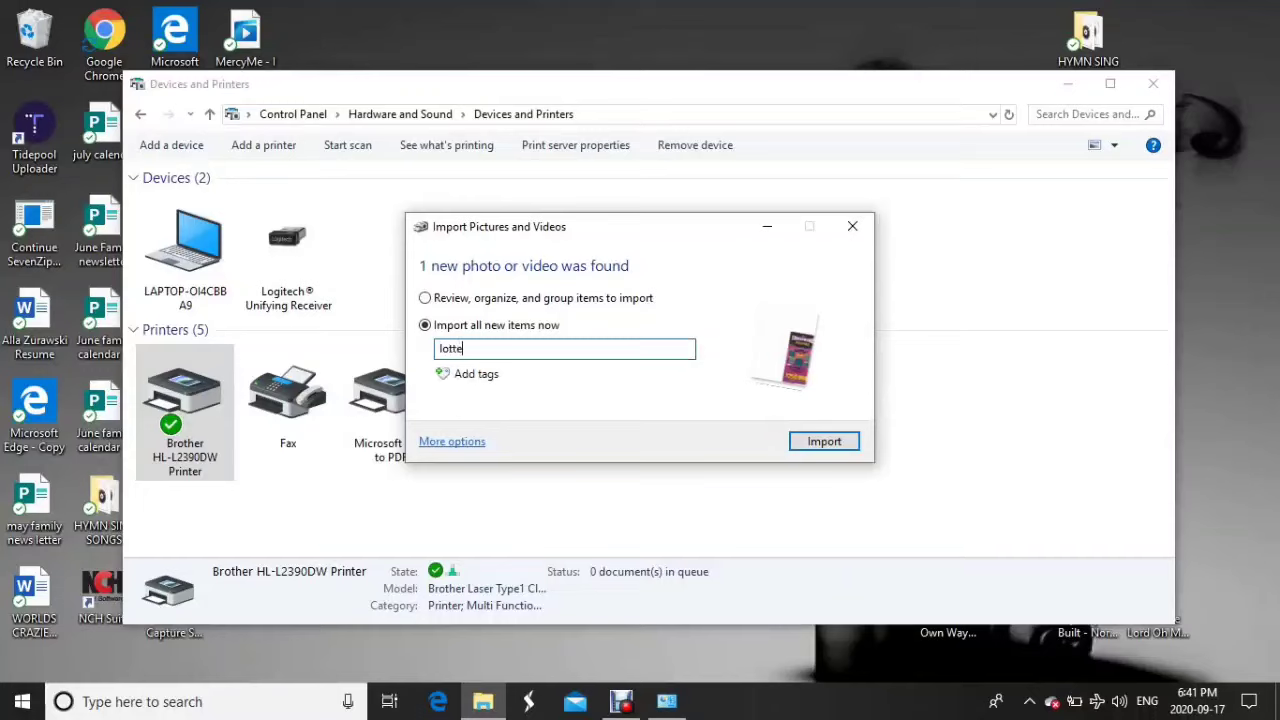
type("ry ticket")
key("Return")
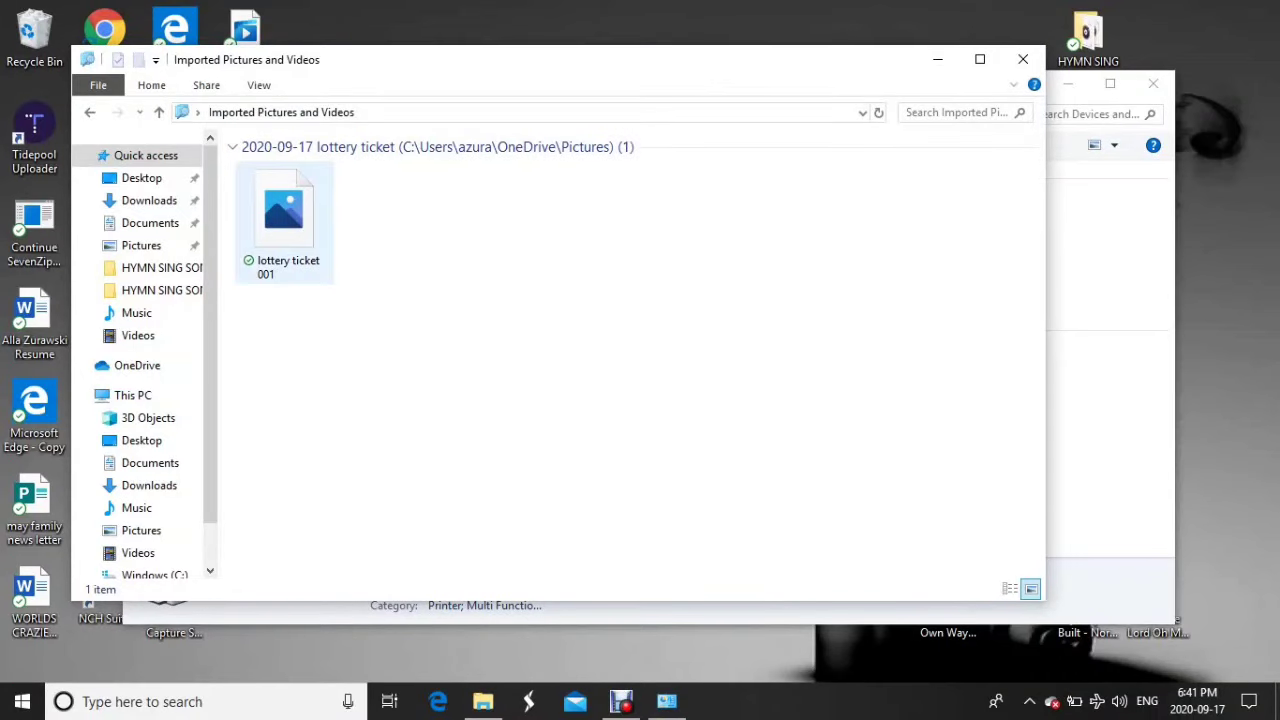
Step: Move the lottery ticket image to the desktop, close the emptied folder, and select it
left_click_drag(285, 215, 522, 40)
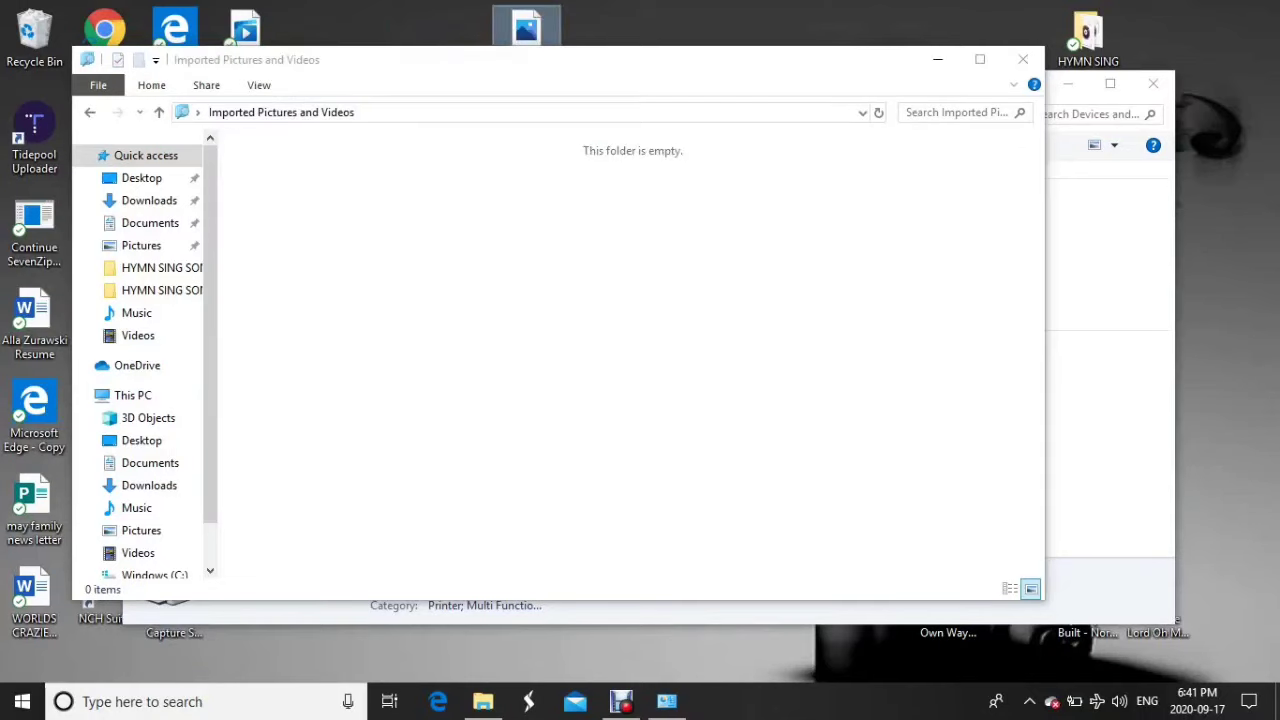
left_click(1023, 59)
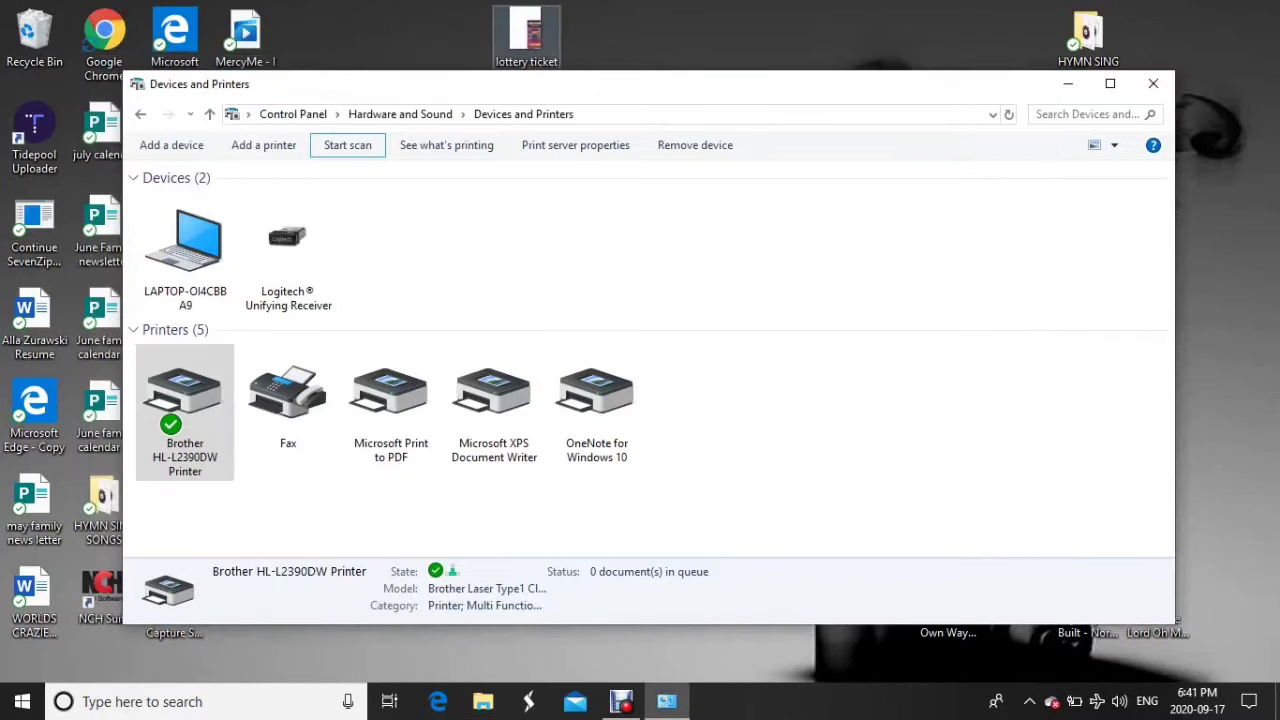
left_click(526, 35)
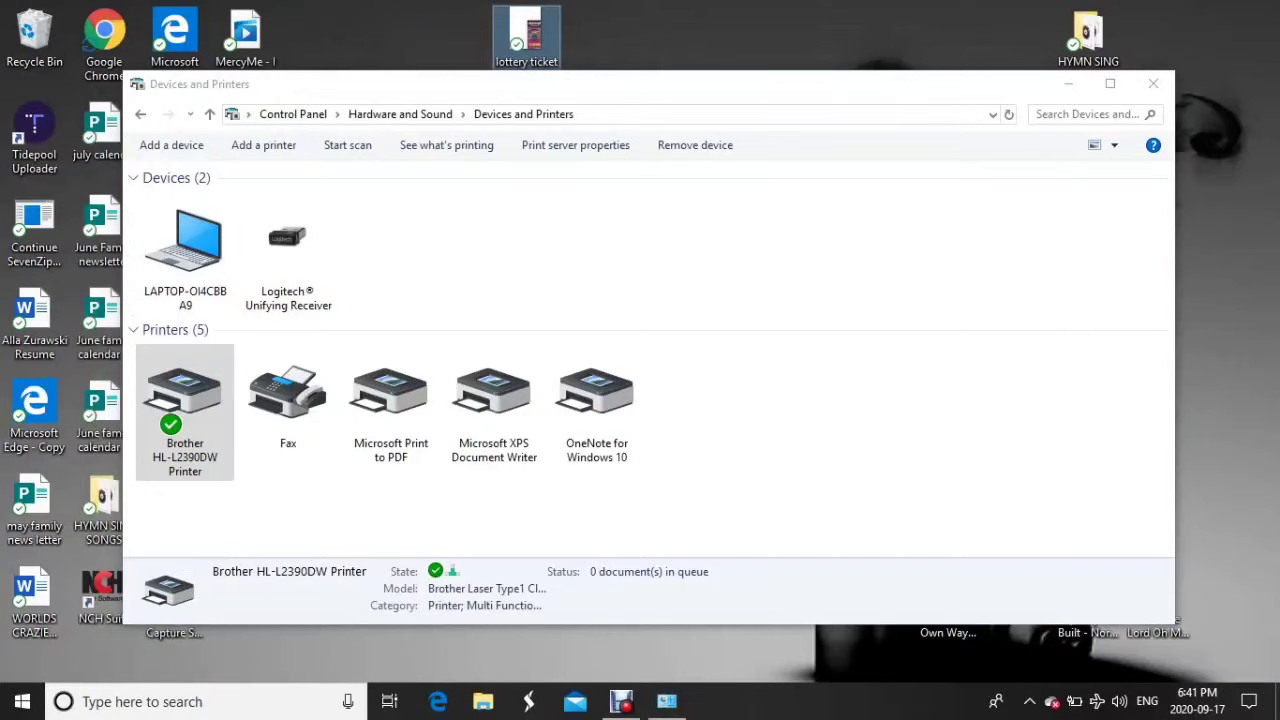
Step: Open the desktop lottery ticket image in Photos
double_click(526, 35)
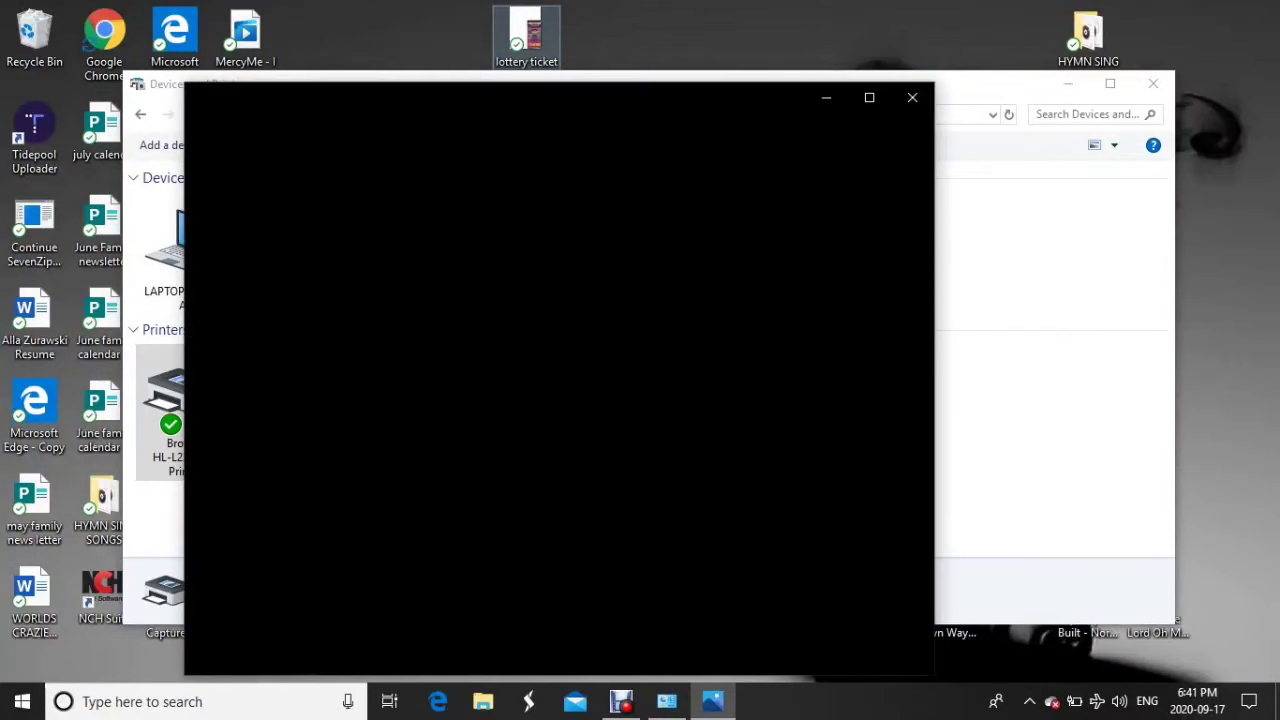